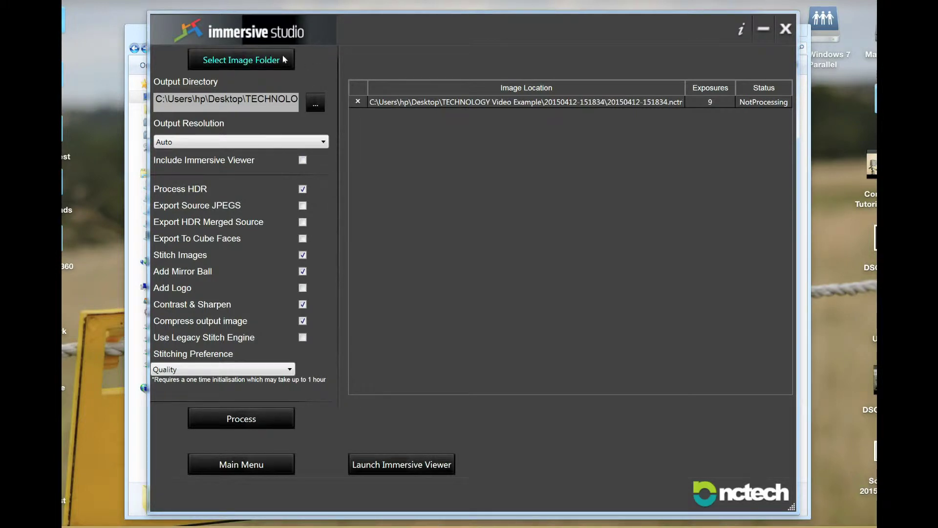
Start processing the queued 9-exposure capture in Immersive Studio
{"action": "left_click", "coordinate": [256, 424]}
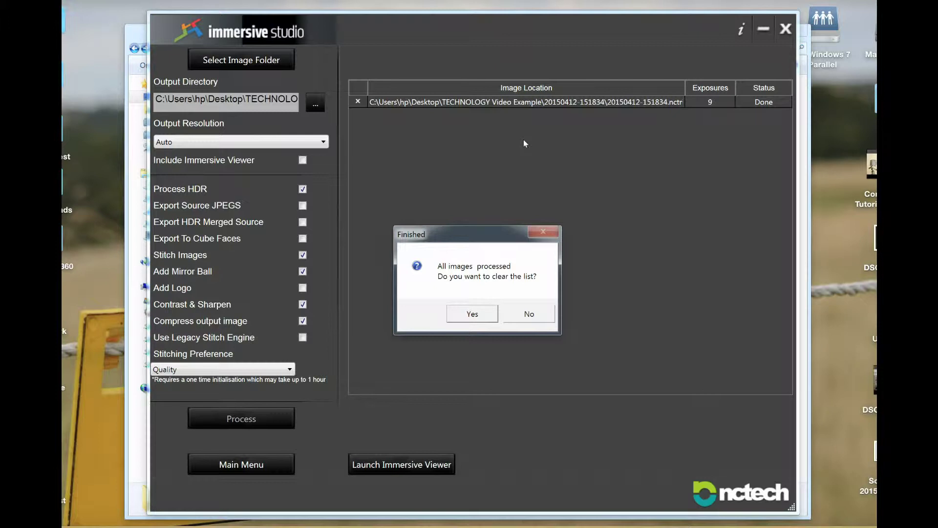
Confirm clearing the finished job from the Immersive Studio list
{"action": "left_click", "coordinate": [473, 314]}
Close Immersive Studio and move the Immersive Edited Picture folder from TECHNOLOGY Video Example to the Desktop
{"action": "left_click", "coordinate": [786, 29]}
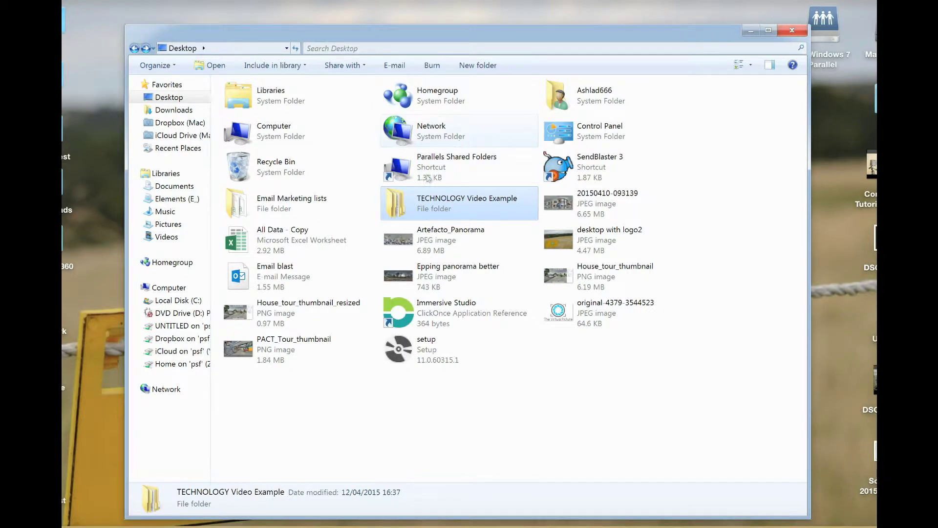
{"action": "double_click", "coordinate": [400, 207]}
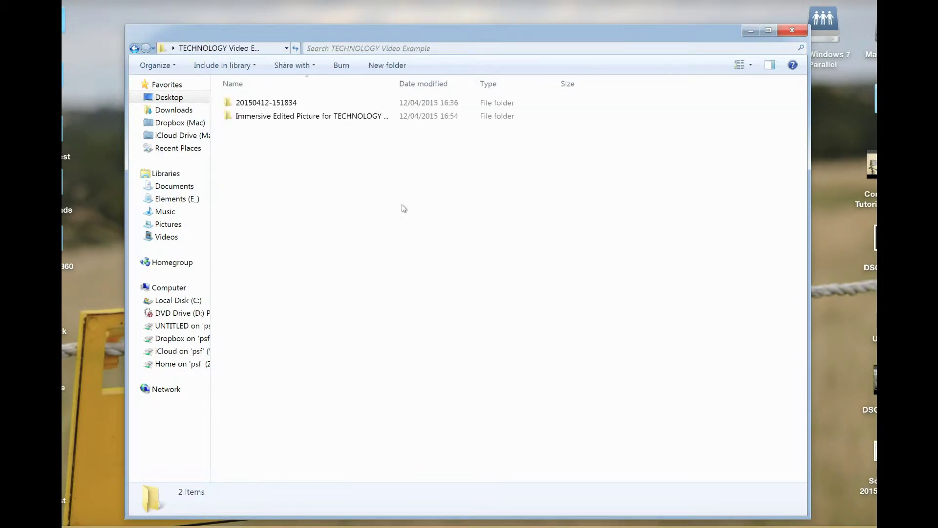
{"action": "left_click", "coordinate": [258, 118]}
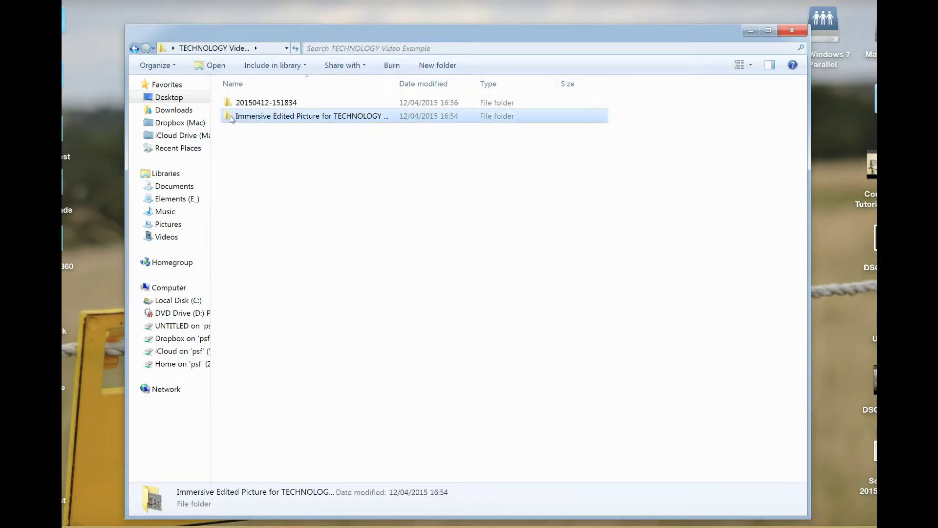
{"action": "left_click_drag", "start_coordinate": [231, 119], "coordinate": [93, 108]}
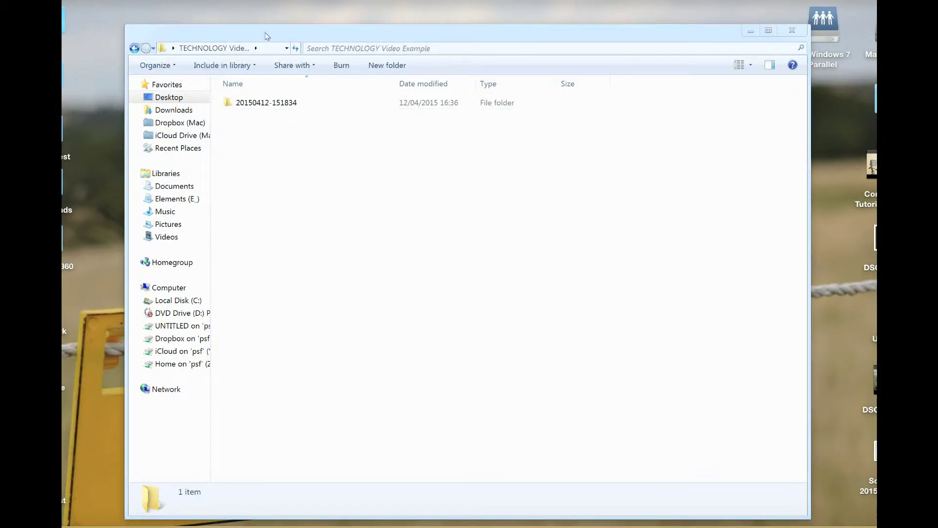
Copy the Immersive Edited Picture folder from the Windows Desktop onto the Mac desktop
{"action": "mouse_move", "coordinate": [266, 33]}
{"action": "left_mouse_down"}
{"action": "mouse_move", "coordinate": [329, 318]}
{"action": "mouse_move", "coordinate": [272, 38]}
{"action": "left_mouse_up"}
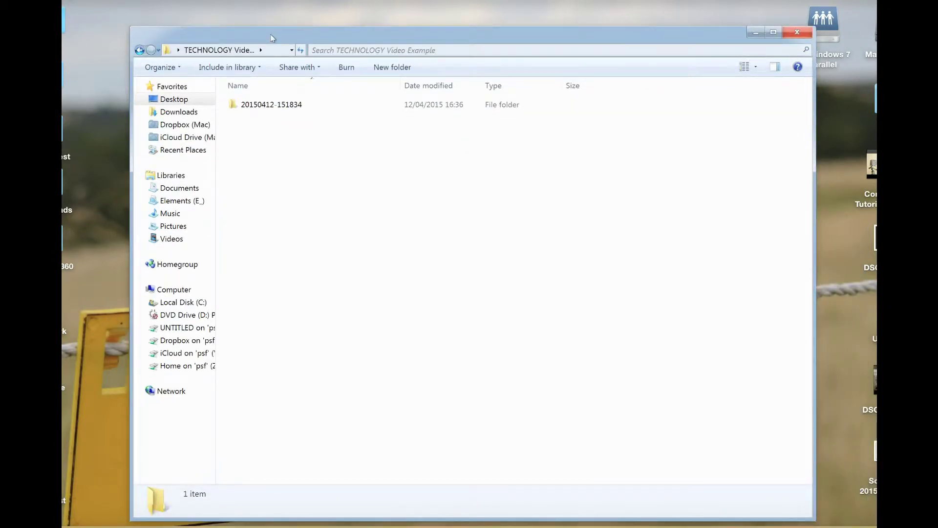
{"action": "left_click", "coordinate": [757, 33]}
{"action": "left_click_drag", "start_coordinate": [538, 101], "coordinate": [539, 147]}
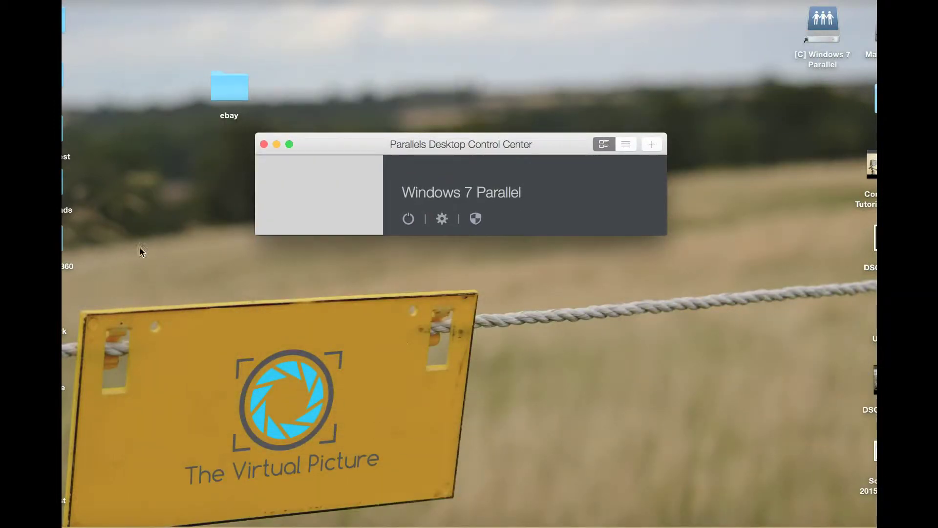
{"action": "left_click", "coordinate": [866, 519]}
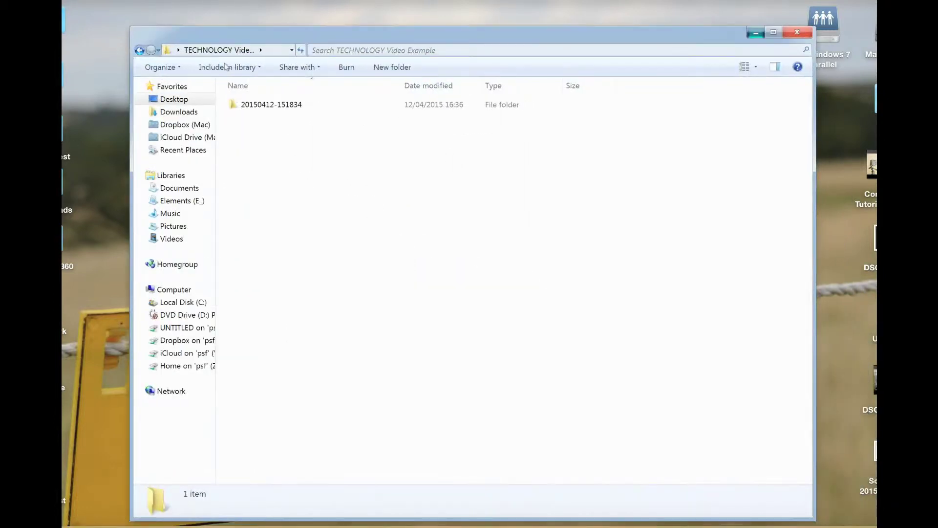
{"action": "left_click", "coordinate": [180, 100]}
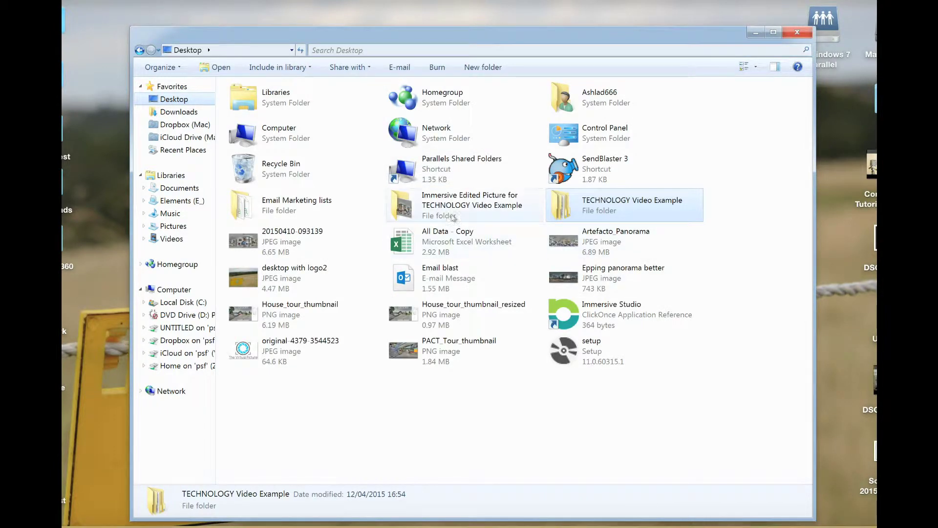
{"action": "left_click_drag", "start_coordinate": [423, 206], "coordinate": [103, 168]}
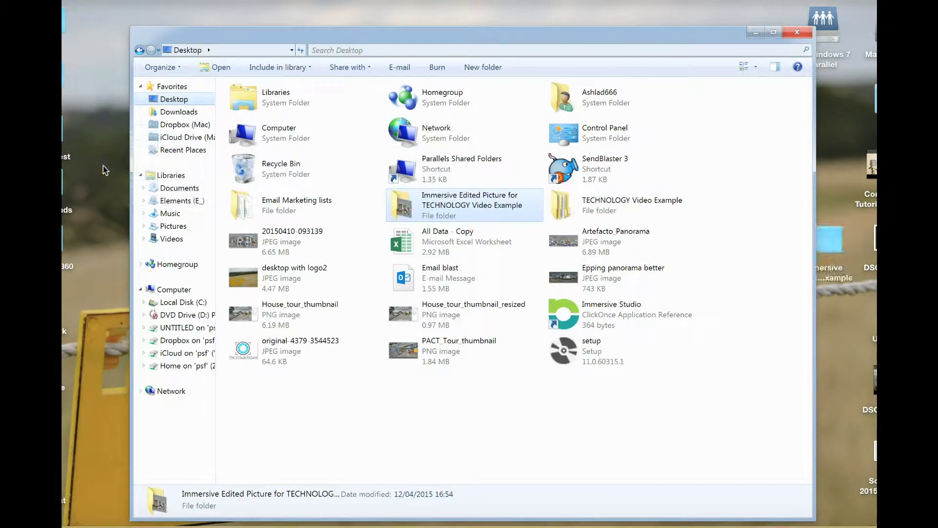
{"action": "left_click", "coordinate": [756, 34]}
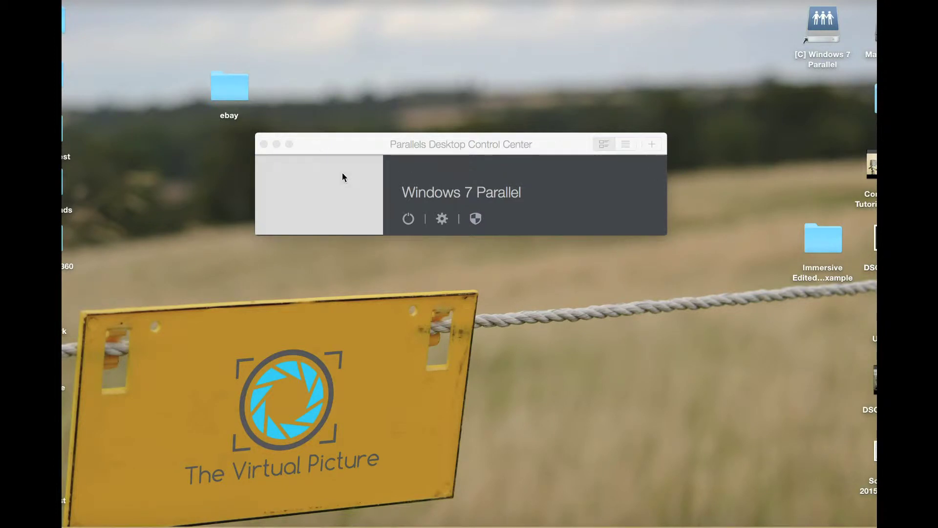
Clear away Control Center, then view 20150412-151834.jpg from the desktop's Immersive Edited Picture folder
{"action": "left_click", "coordinate": [291, 165]}
{"action": "left_click", "coordinate": [277, 144]}
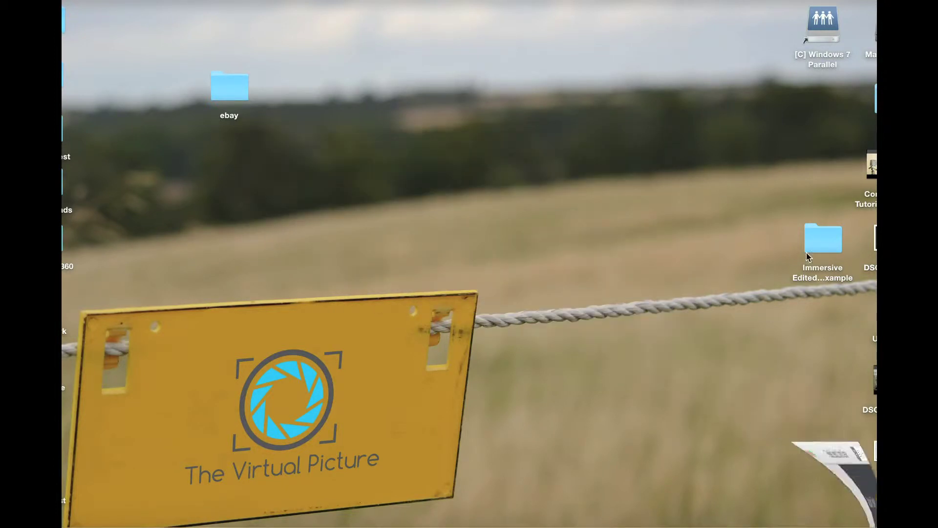
{"action": "left_click_drag", "start_coordinate": [825, 239], "coordinate": [510, 135]}
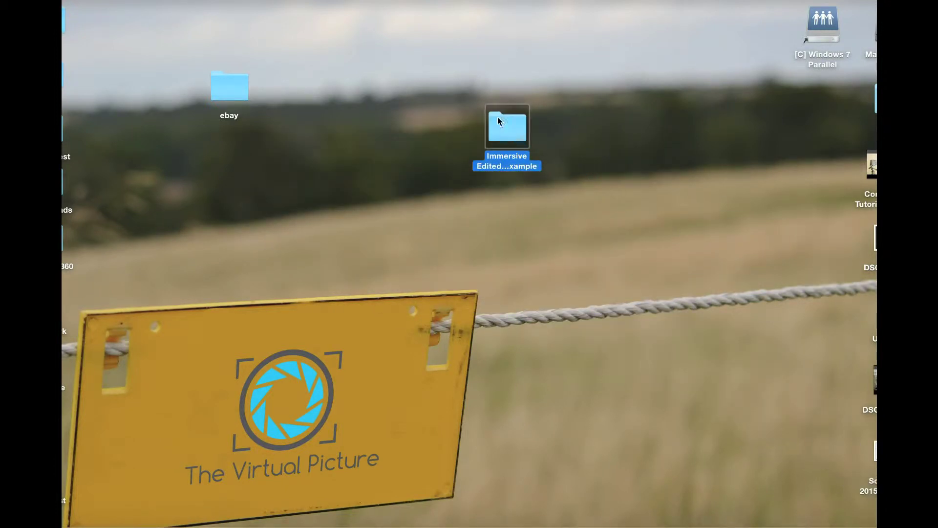
{"action": "double_click", "coordinate": [510, 136]}
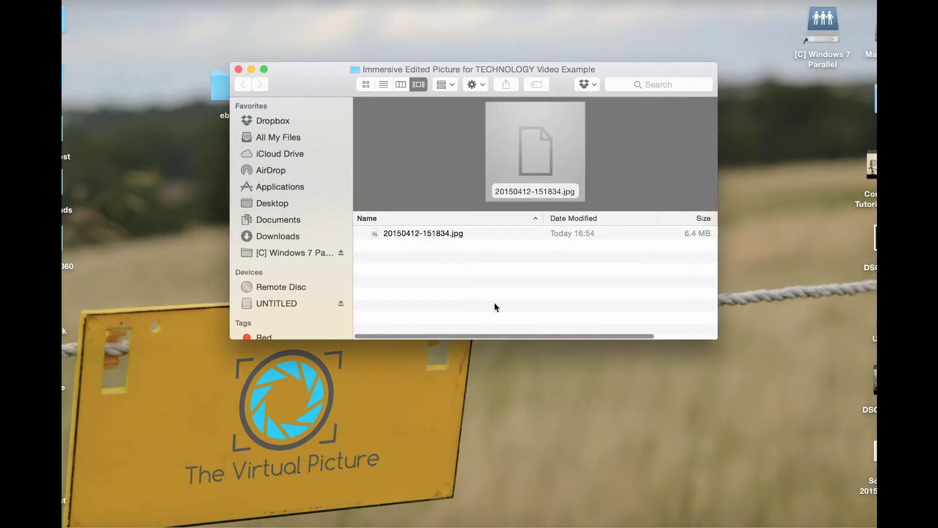
{"action": "left_click", "coordinate": [383, 234]}
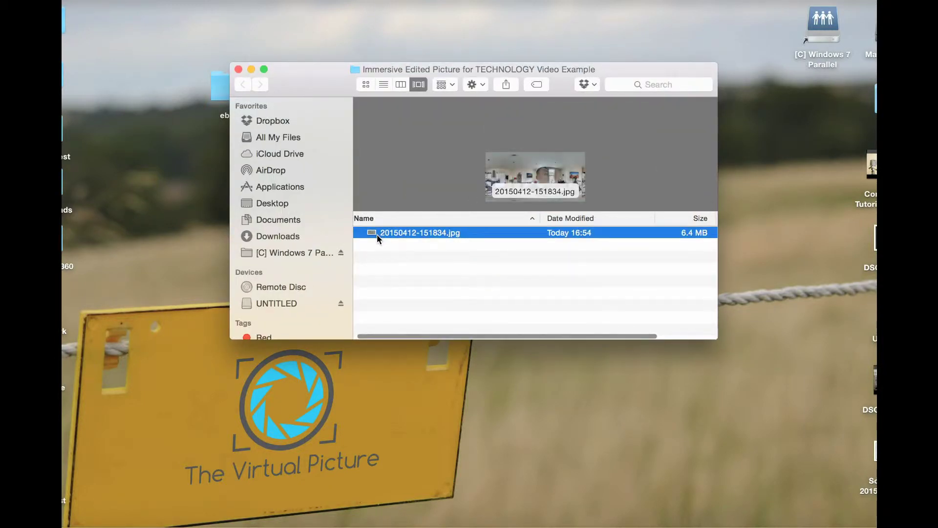
{"action": "double_click", "coordinate": [377, 234]}
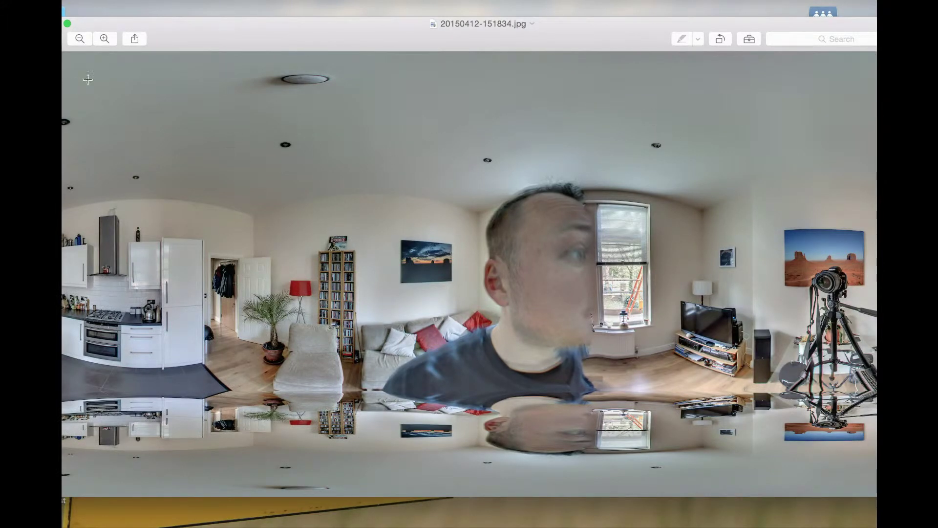
Reposition and resize the Preview window to fit the panorama on screen
{"action": "left_click_drag", "start_coordinate": [117, 19], "coordinate": [142, 18]}
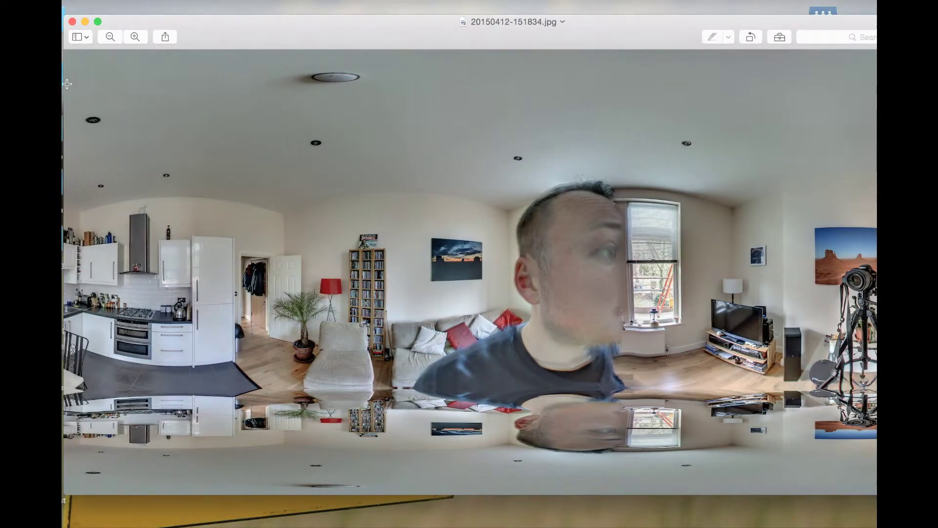
{"action": "left_click_drag", "start_coordinate": [62, 93], "coordinate": [109, 94]}
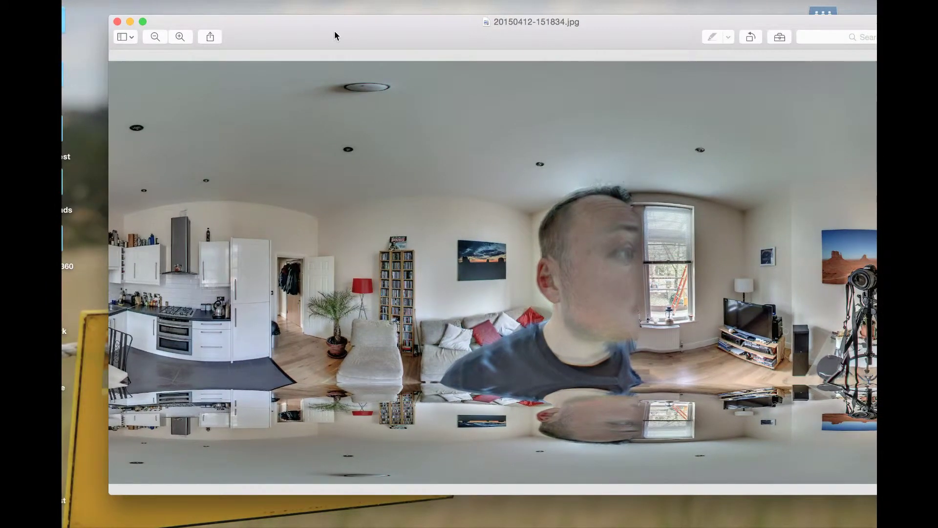
{"action": "mouse_move", "coordinate": [352, 29]}
{"action": "left_mouse_down"}
{"action": "mouse_move", "coordinate": [312, 29]}
{"action": "mouse_move", "coordinate": [356, 34]}
{"action": "left_mouse_up"}
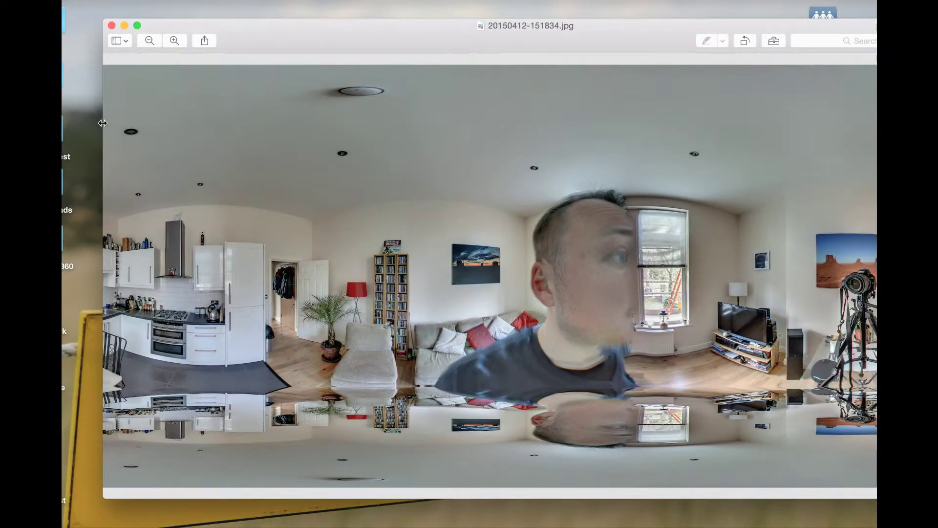
{"action": "double_click", "coordinate": [440, 42]}
{"action": "left_click_drag", "start_coordinate": [493, 25], "coordinate": [399, 22]}
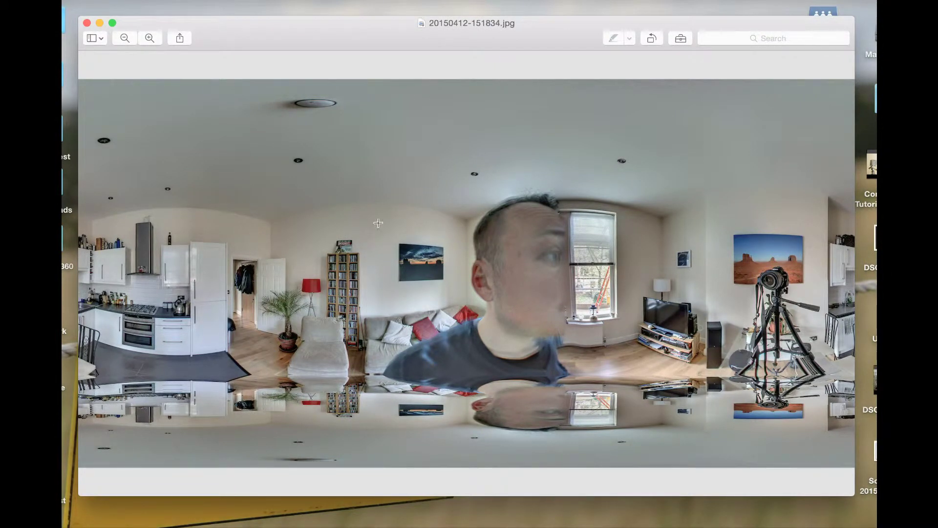
Zoom out from the sofa close-up to the whole panorama, then close the image
{"action": "scroll", "coordinate": [376, 225], "scroll_direction": "up", "scroll_amount": 10}
{"action": "scroll", "coordinate": [390, 243], "scroll_direction": "down", "scroll_amount": 15}
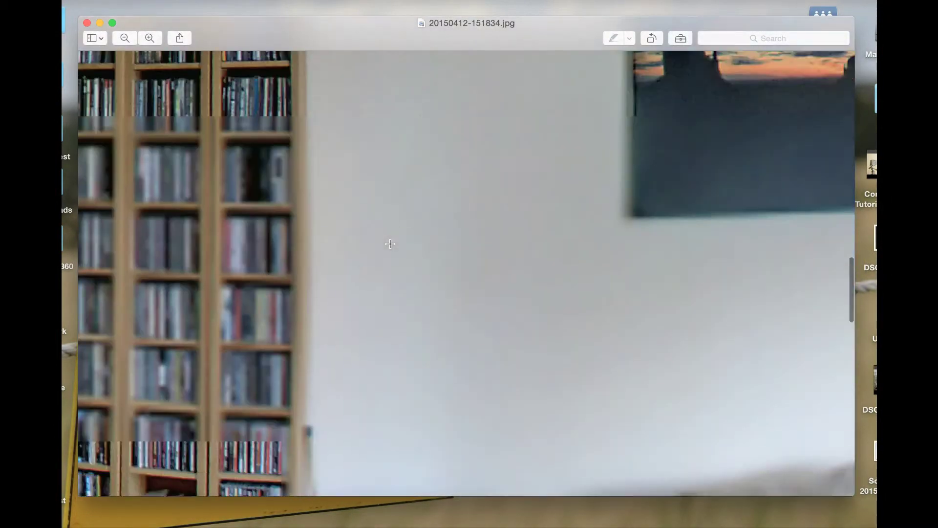
{"action": "scroll", "coordinate": [264, 145], "scroll_direction": "down", "scroll_amount": 10}
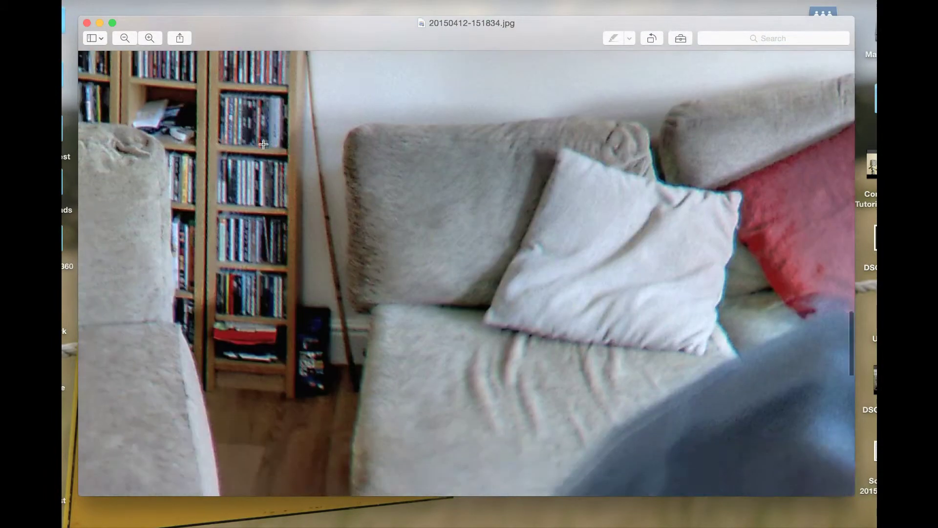
{"action": "left_click", "coordinate": [125, 36]}
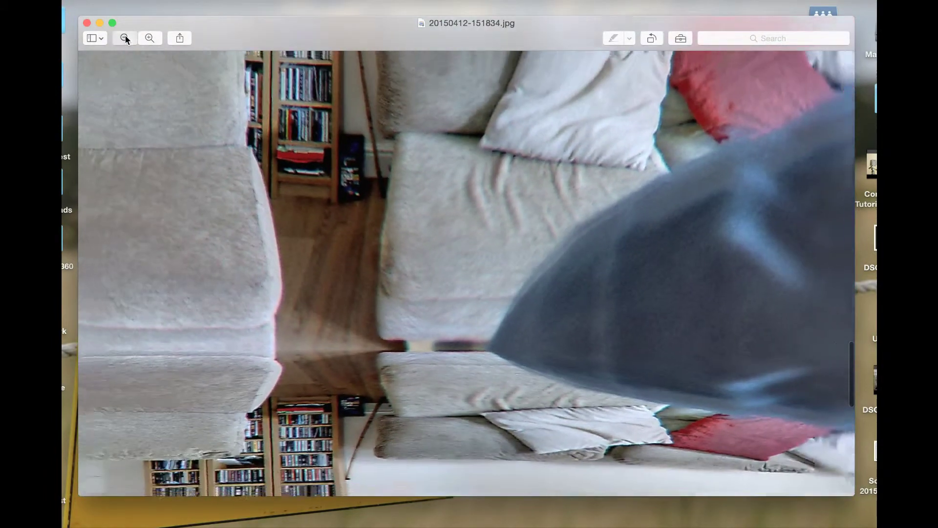
{"action": "left_click", "coordinate": [125, 36]}
{"action": "left_click", "coordinate": [125, 36]}
{"action": "left_click", "coordinate": [125, 36]}
{"action": "left_click", "coordinate": [126, 37]}
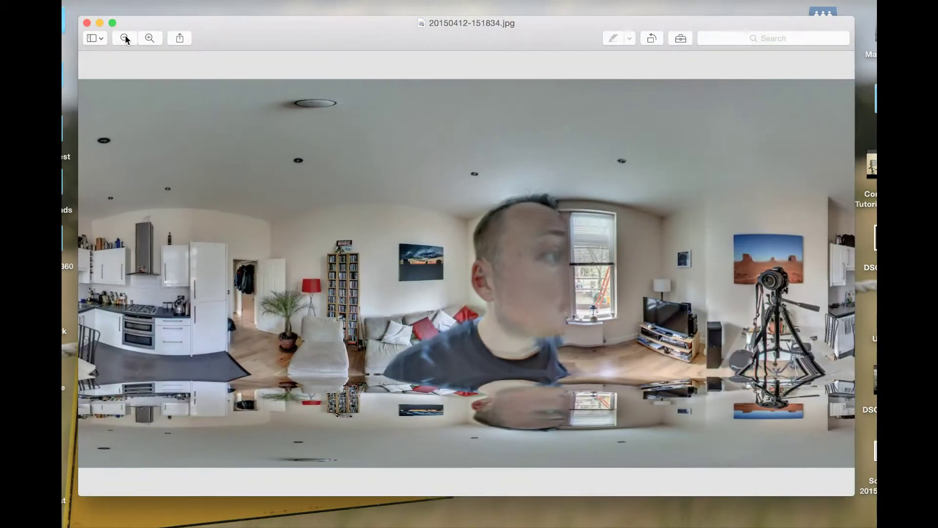
{"action": "left_click", "coordinate": [87, 23]}
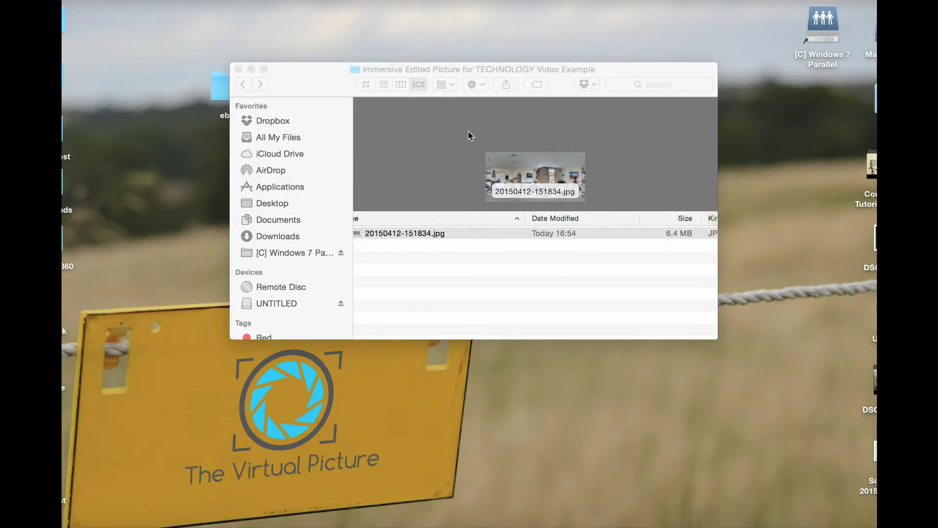
Launch Panotour Pro and add 20150412-151834.jpg from the Immersive folder to a new tour
{"action": "left_click", "coordinate": [238, 70]}
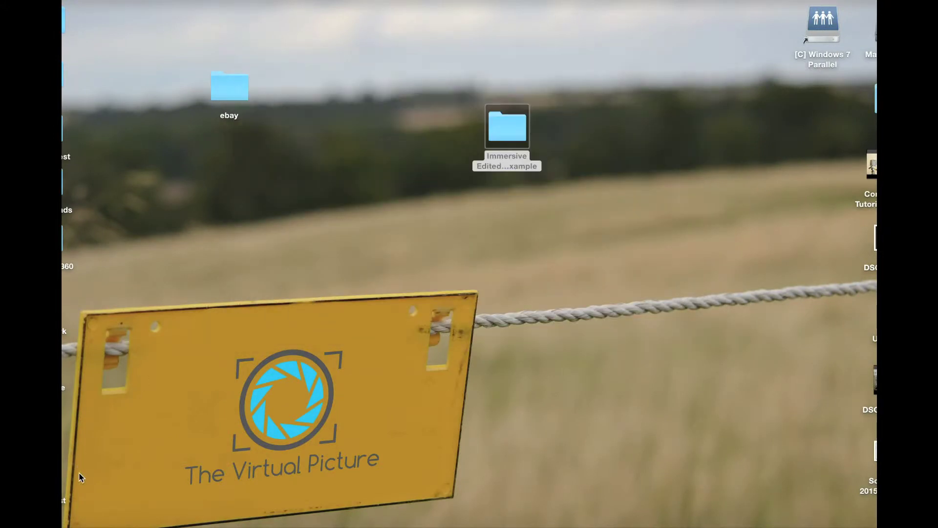
{"action": "left_click", "coordinate": [141, 519]}
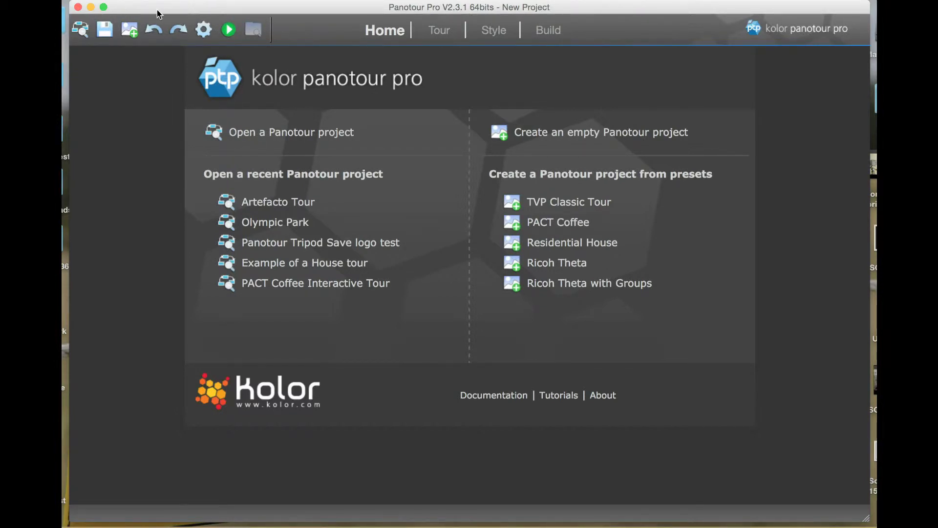
{"action": "left_click", "coordinate": [131, 30]}
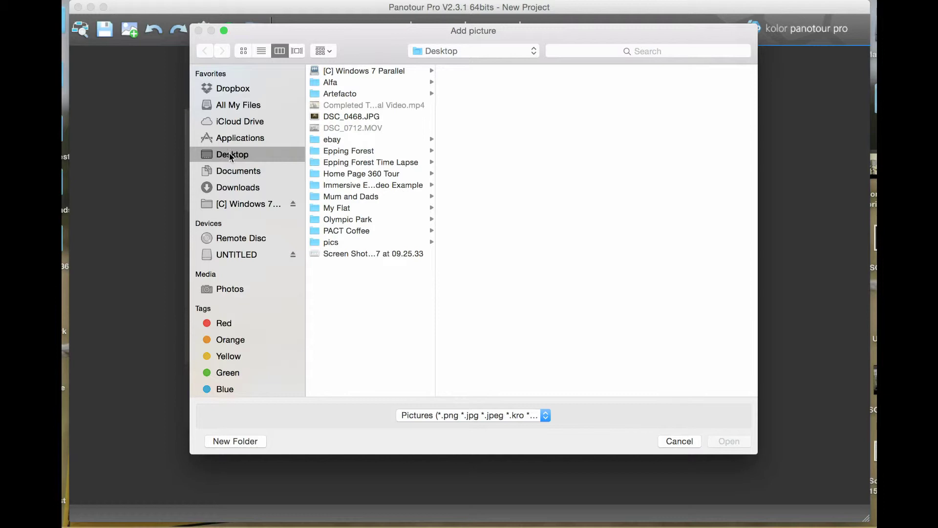
{"action": "left_click", "coordinate": [381, 184]}
{"action": "left_click", "coordinate": [507, 73]}
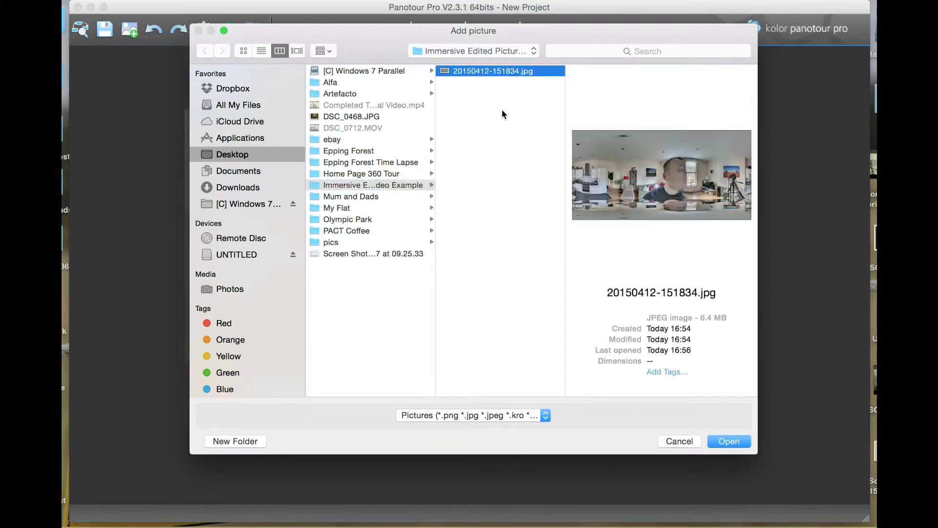
{"action": "left_click", "coordinate": [735, 447]}
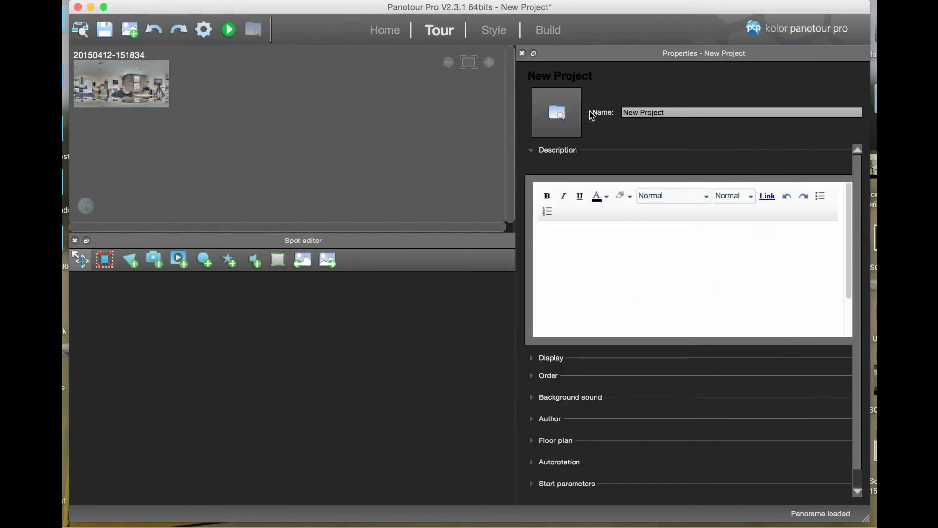
Rename the project to 'TECHNOLOGY Video Example'
{"action": "left_click_drag", "start_coordinate": [695, 113], "coordinate": [595, 108]}
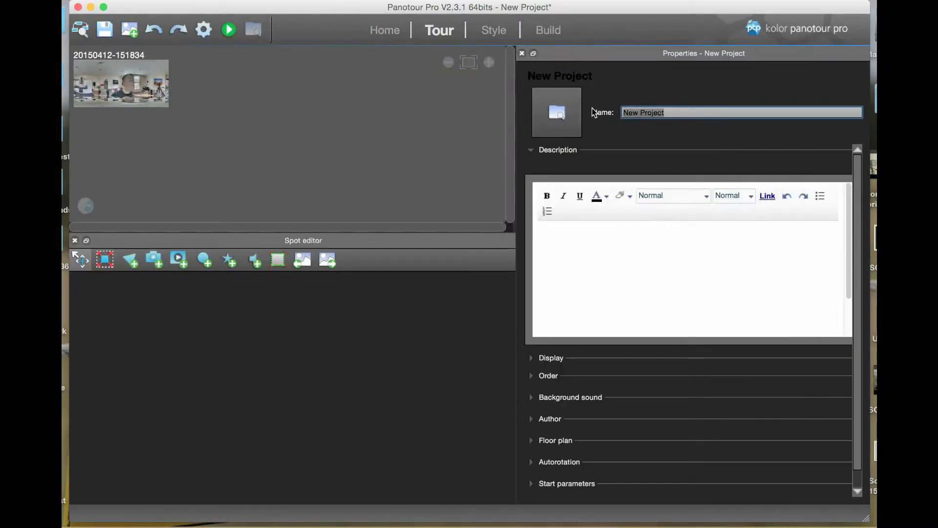
{"action": "type", "text": "TECHNOLOGY Video Example"}
{"action": "key", "text": "Return"}
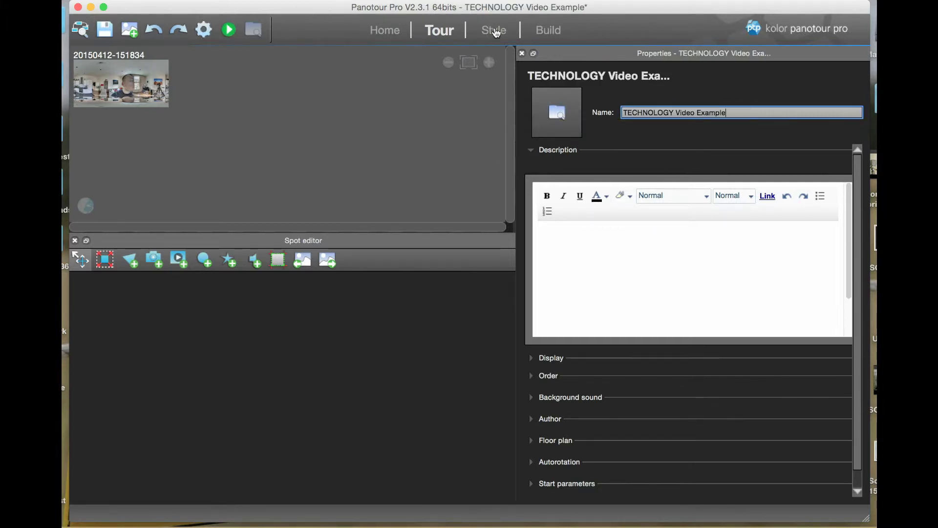
Build the tour to the Desktop with the filename 'TECHNOLOGY Video Example'
{"action": "left_click", "coordinate": [543, 32]}
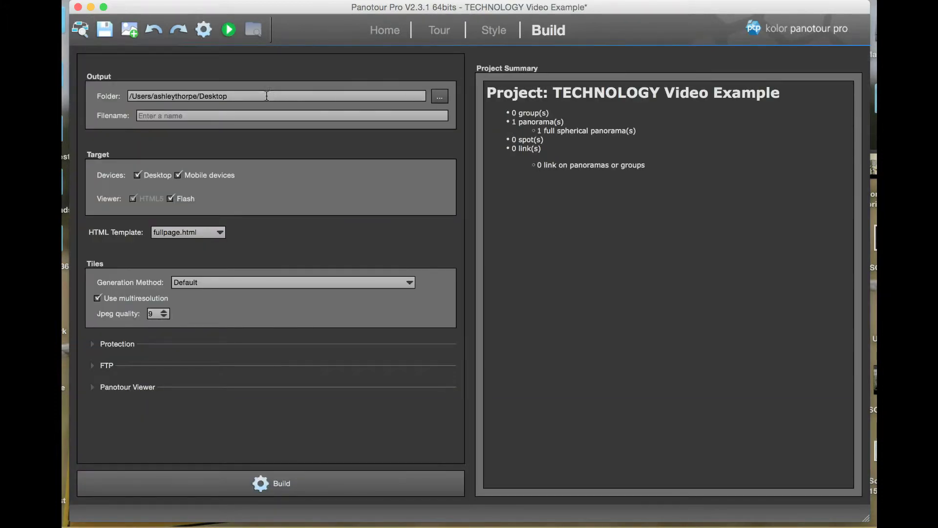
{"action": "left_click", "coordinate": [248, 115]}
{"action": "type", "text": "TECHNOLOGY Video Example"}
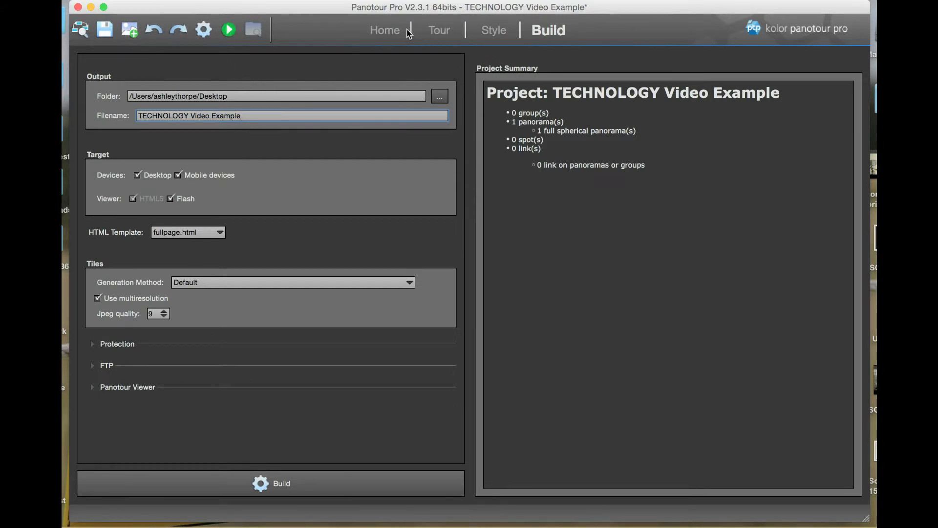
{"action": "left_click", "coordinate": [298, 487]}
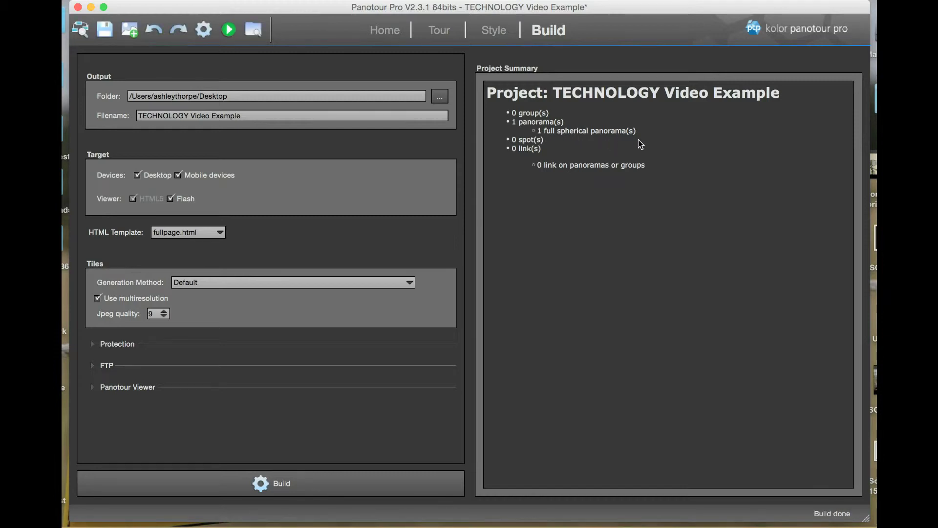
{"action": "left_click", "coordinate": [128, 30]}
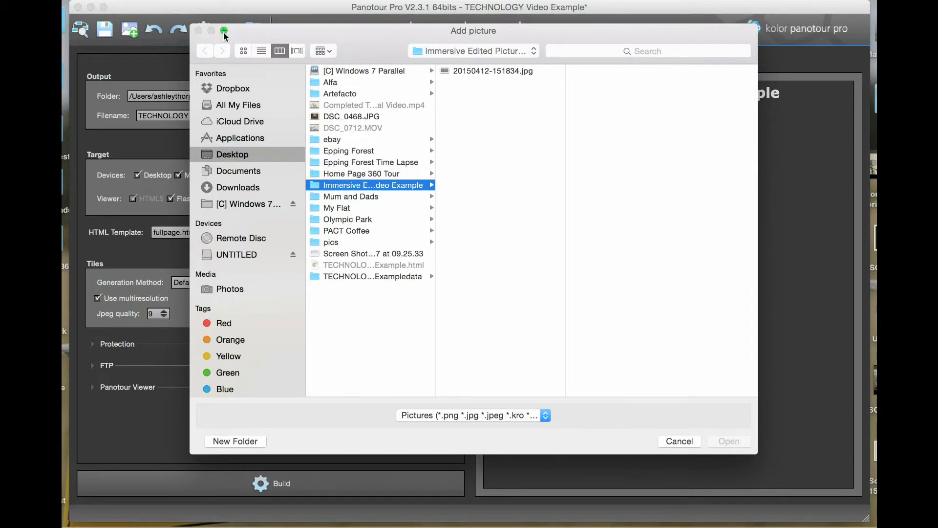
Cancel the Add picture dialog and return to the Tour page of the project
{"action": "left_click", "coordinate": [682, 442]}
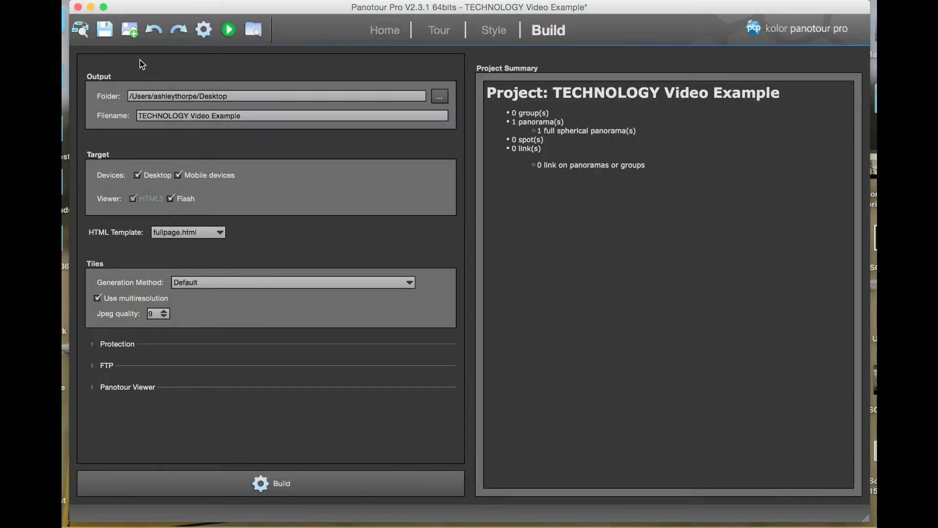
{"action": "left_click", "coordinate": [439, 30]}
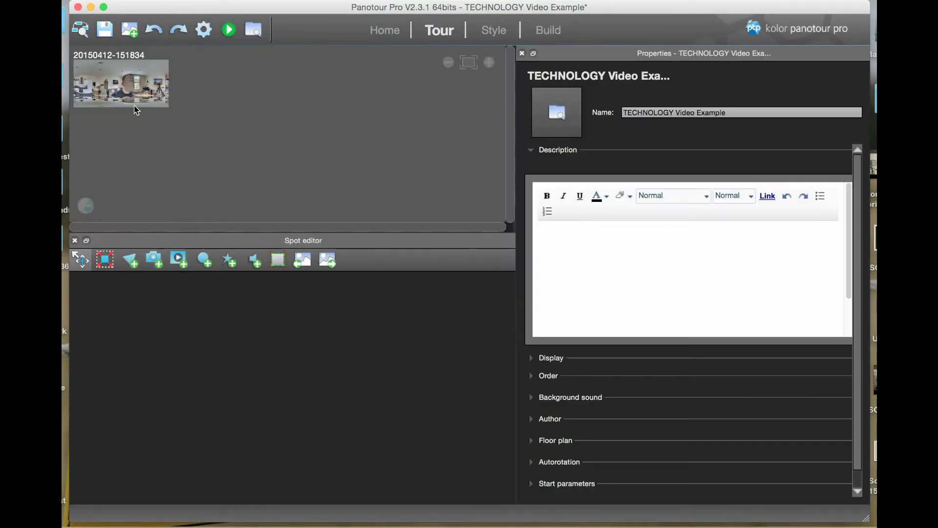
{"action": "left_click", "coordinate": [228, 31]}
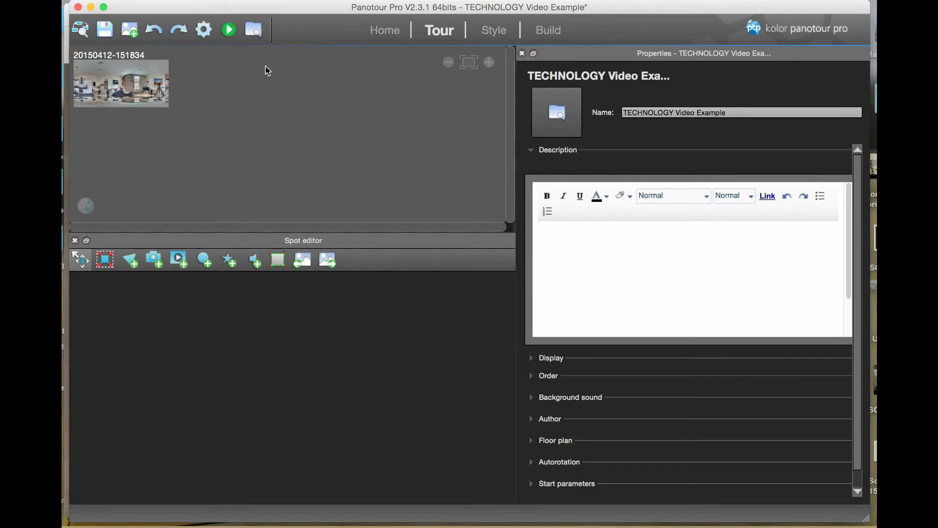
Open the built tour in Chrome and zoom in and out of the living-room panorama
{"action": "left_click", "coordinate": [230, 29]}
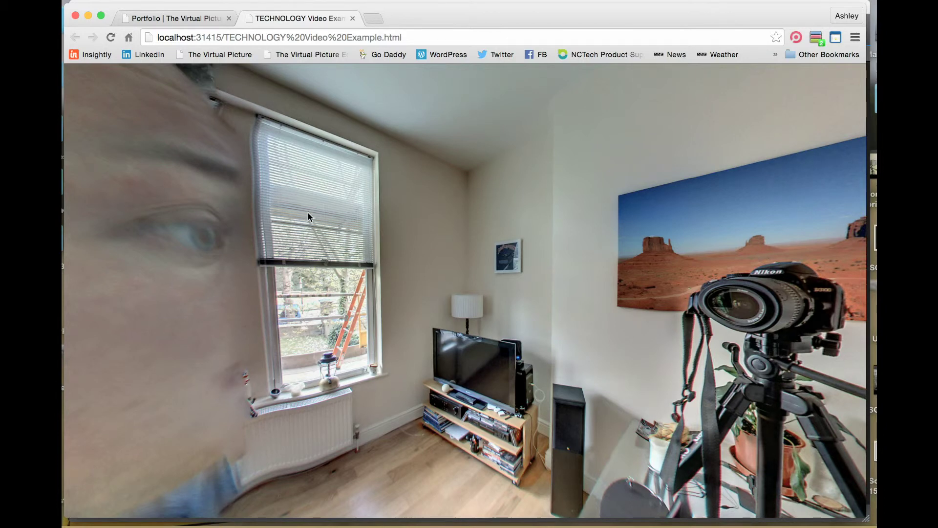
{"action": "scroll", "coordinate": [560, 254], "scroll_direction": "up", "scroll_amount": 2}
{"action": "scroll", "coordinate": [551, 262], "scroll_direction": "down", "scroll_amount": 2}
{"action": "scroll", "coordinate": [499, 405], "scroll_direction": "up", "scroll_amount": 4}
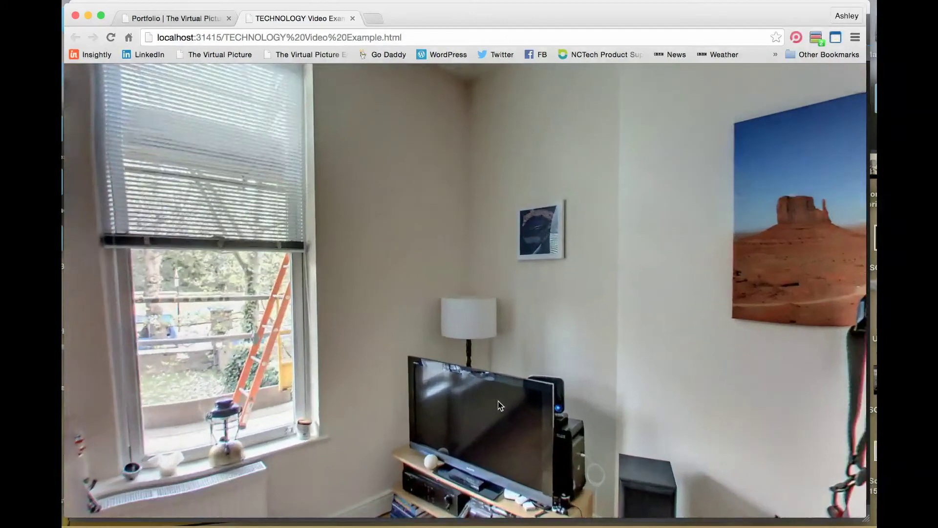
{"action": "scroll", "coordinate": [499, 406], "scroll_direction": "down", "scroll_amount": 5}
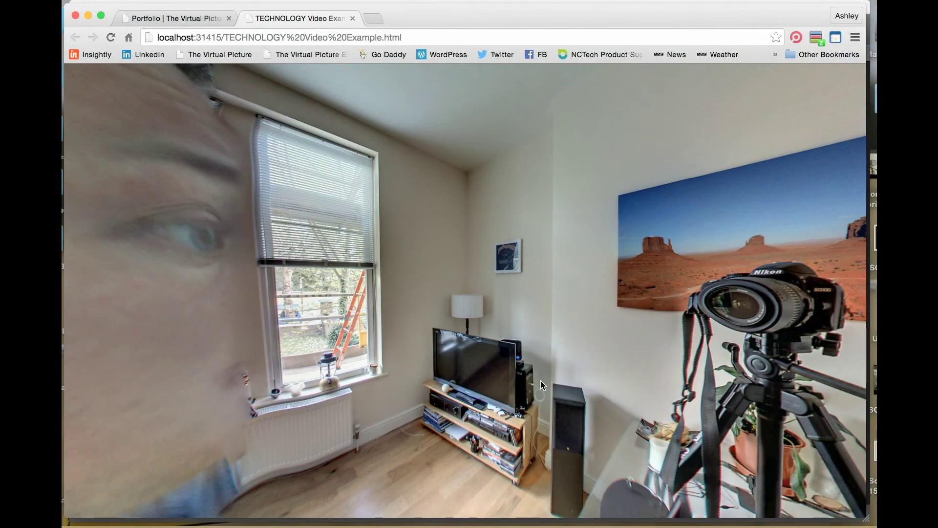